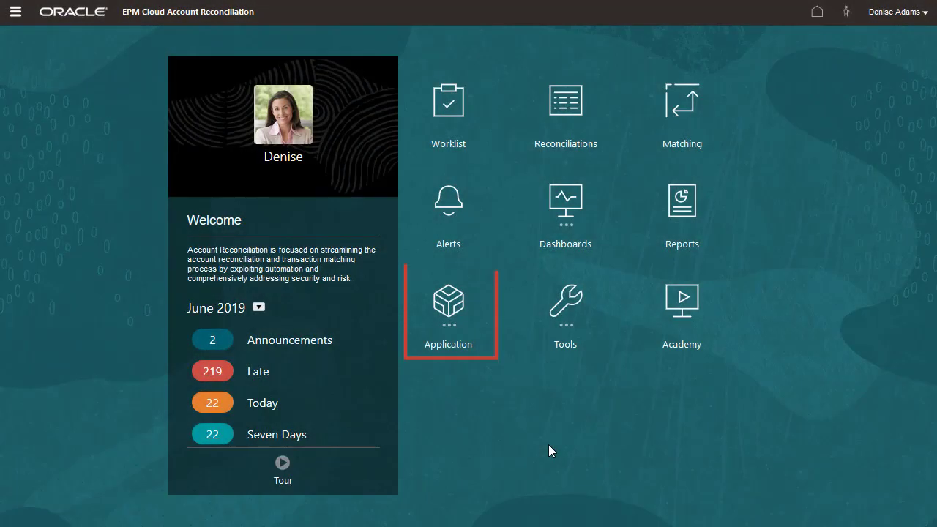
Open the Intercompany match type from Match Types and review its Data Sources and Transaction Types
click(448, 311)
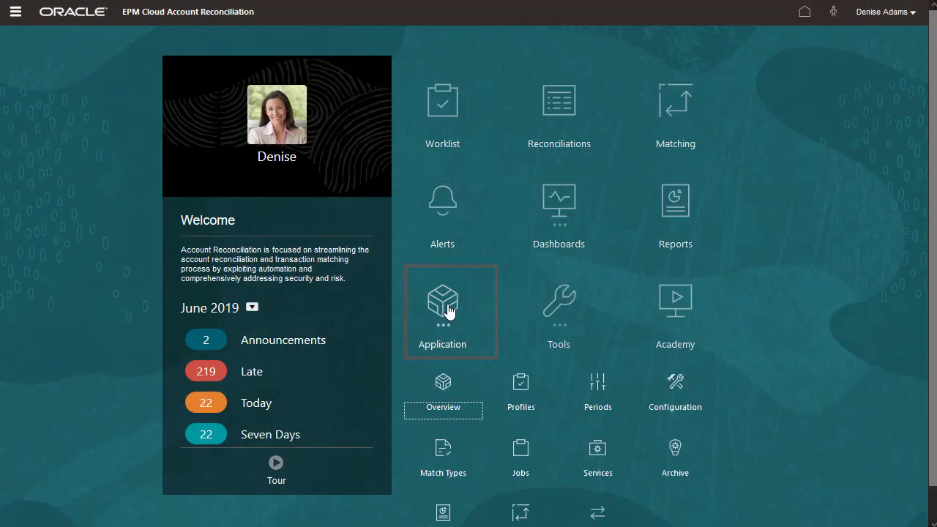
click(444, 453)
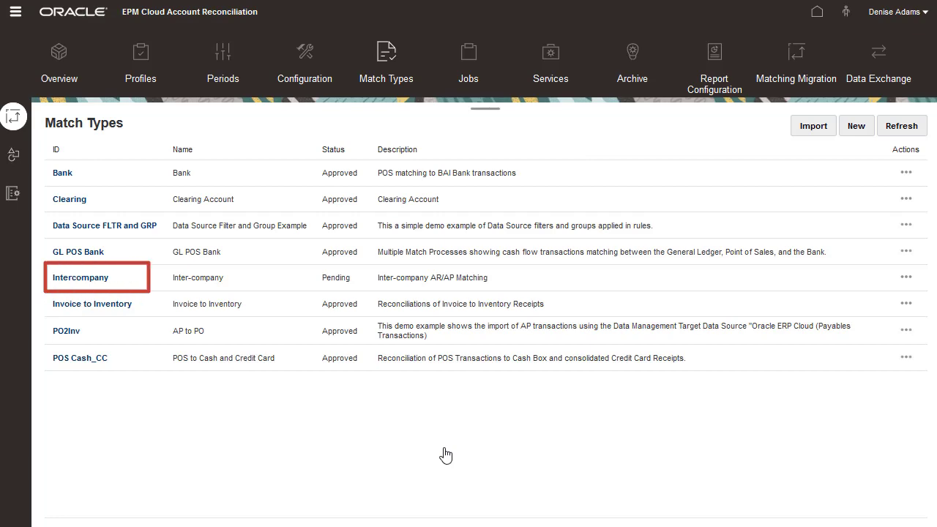
click(83, 279)
click(35, 125)
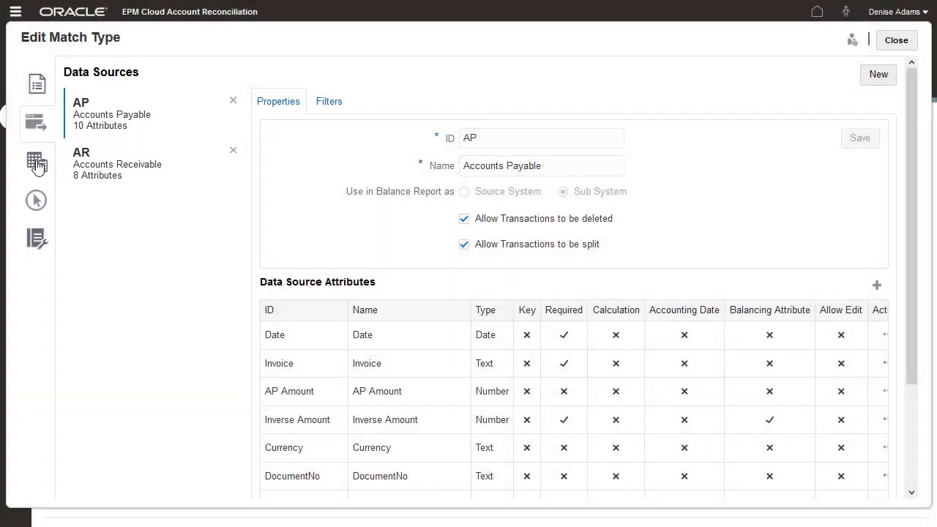
click(36, 163)
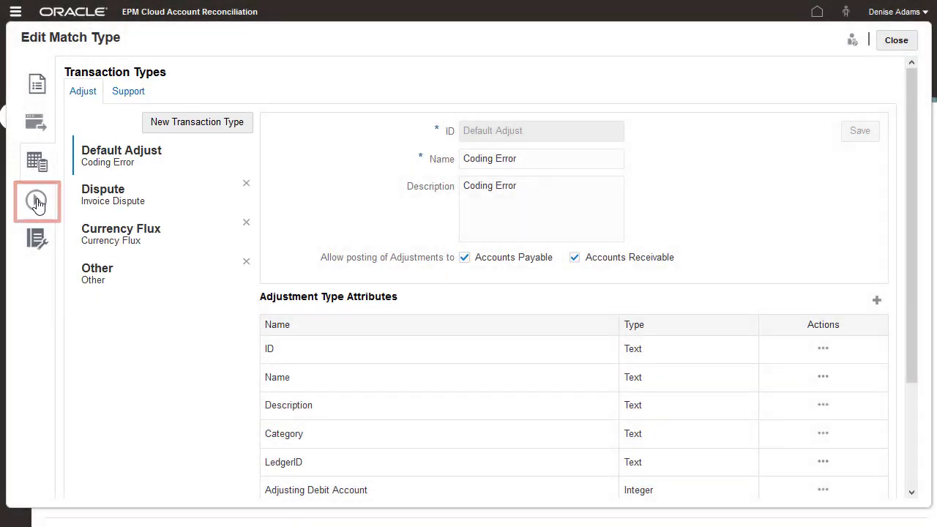
Create match process 'Interco' named 'Intercompany Matching' with two data sources, AR and AP
click(36, 201)
click(358, 138)
text(Interco)
click(363, 165)
text(Intercompan)
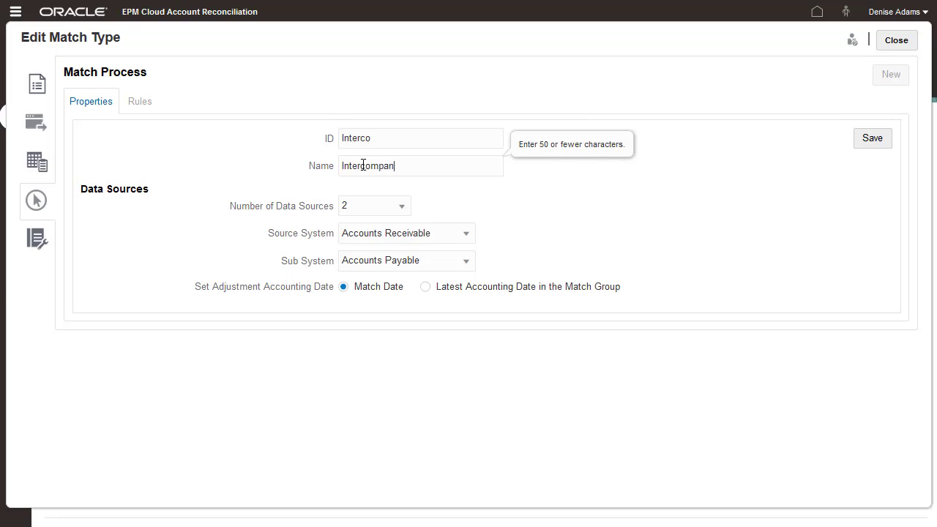
text(y Matching)
click(406, 210)
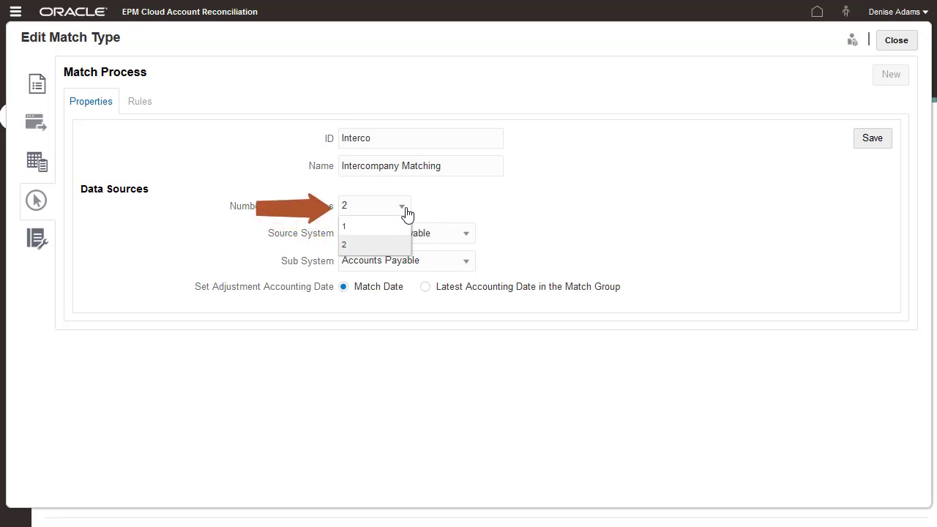
click(407, 212)
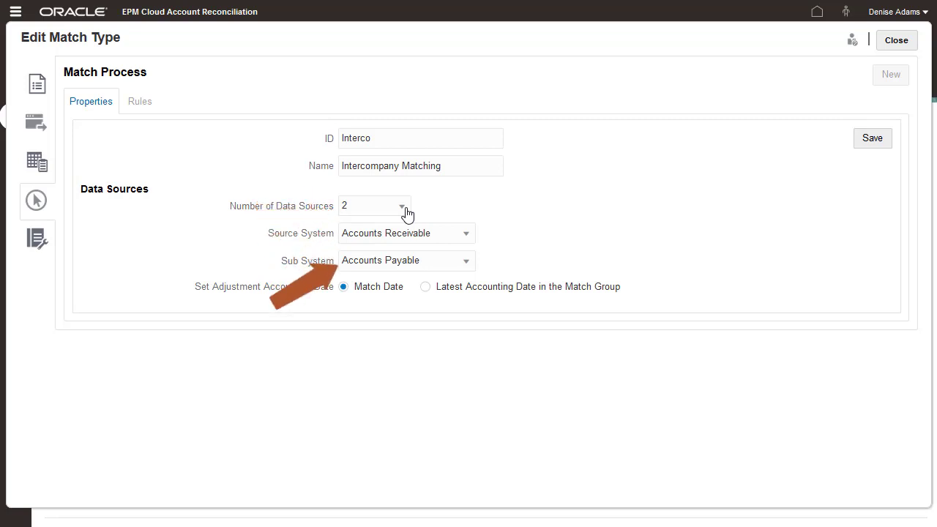
click(866, 145)
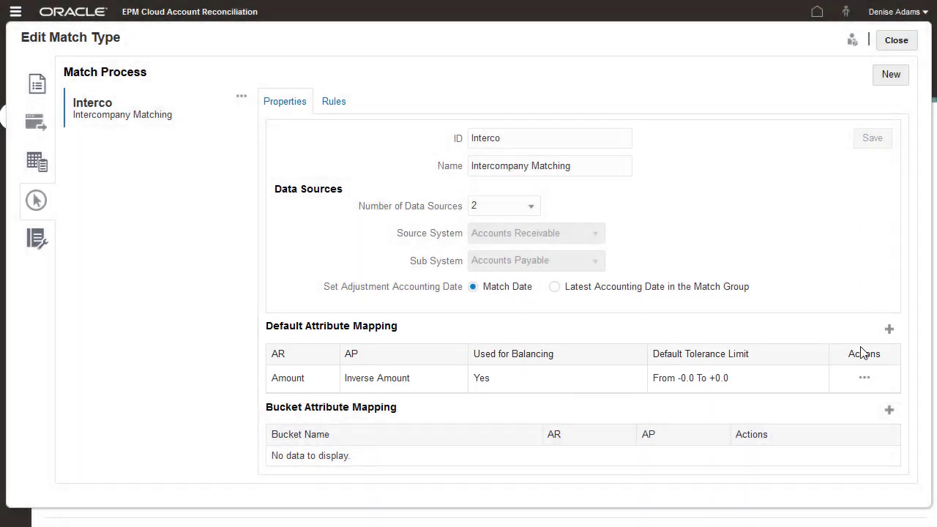
Change the Amount-to-Inverse Amount mapping tolerance to From 100 and To 100
click(864, 378)
click(899, 360)
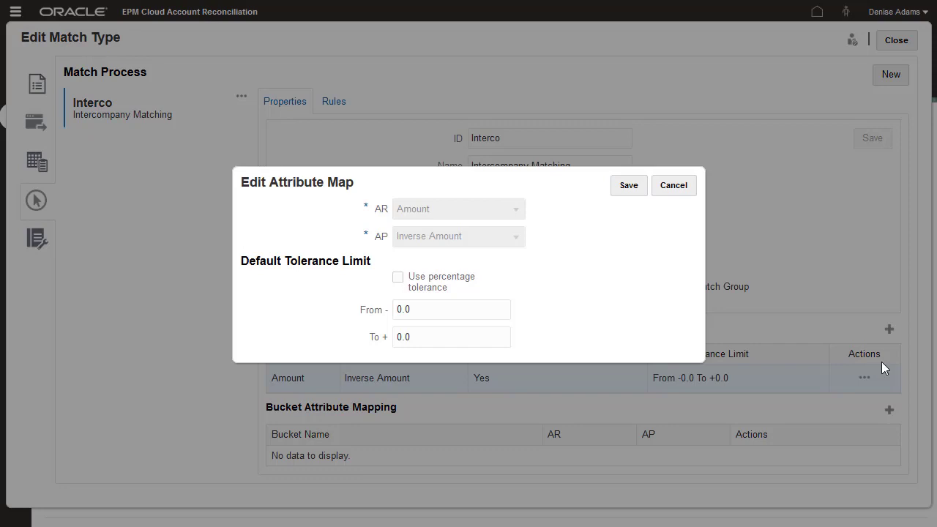
drag(483, 311, 385, 308)
text(100)
drag(420, 337, 386, 337)
text(100)
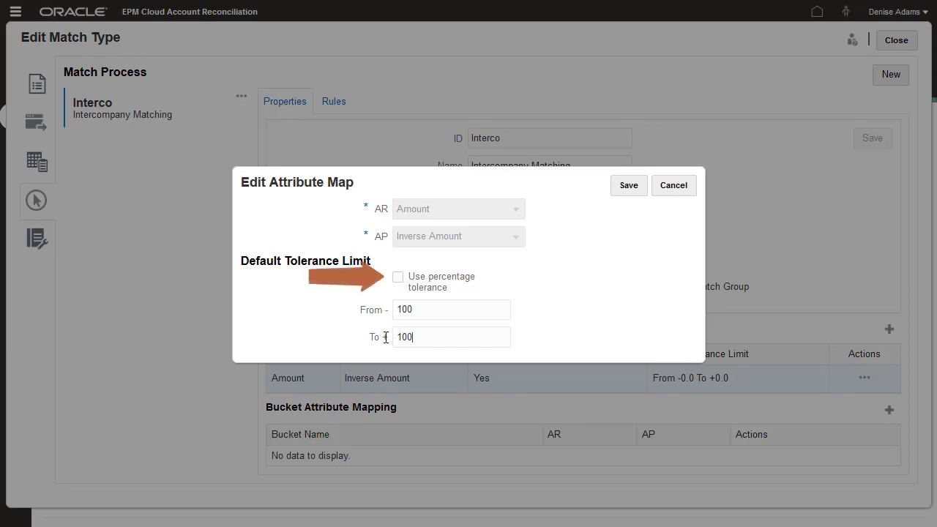
click(624, 189)
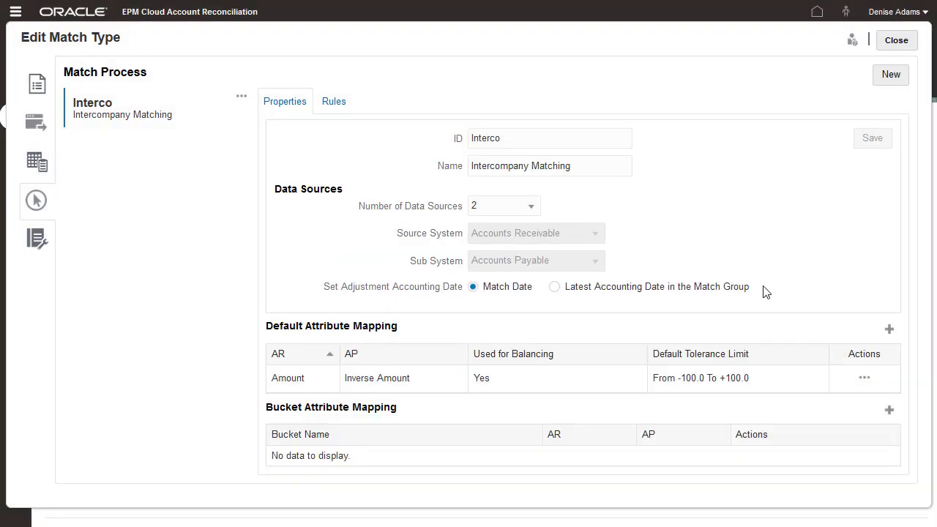
Add a default attribute mapping pairing AR Date with AP Date, tolerance 1
click(888, 329)
click(518, 210)
click(502, 251)
click(516, 242)
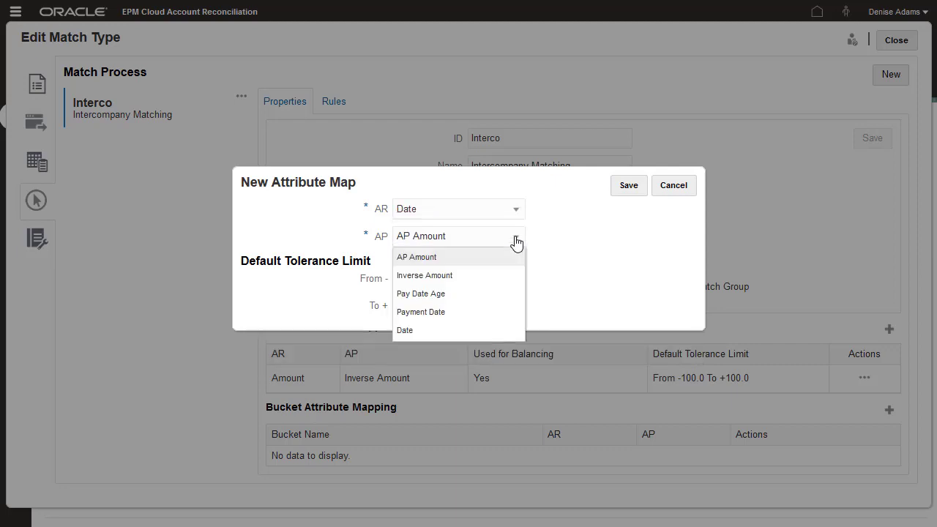
click(483, 330)
click(412, 278)
click(410, 305)
text(1)
click(627, 189)
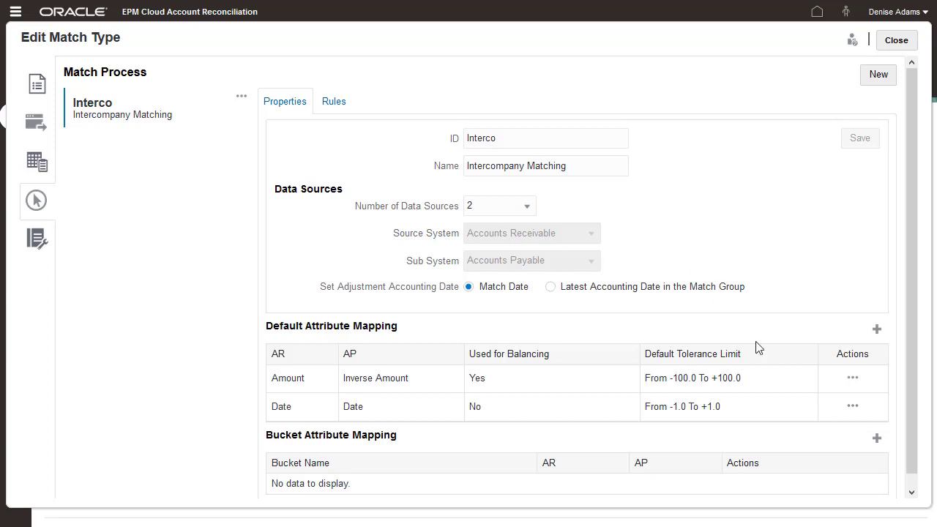
Add bucket mapping 'Interco - Invoice' pairing AR Invoice with AP Invoice
click(877, 439)
click(426, 243)
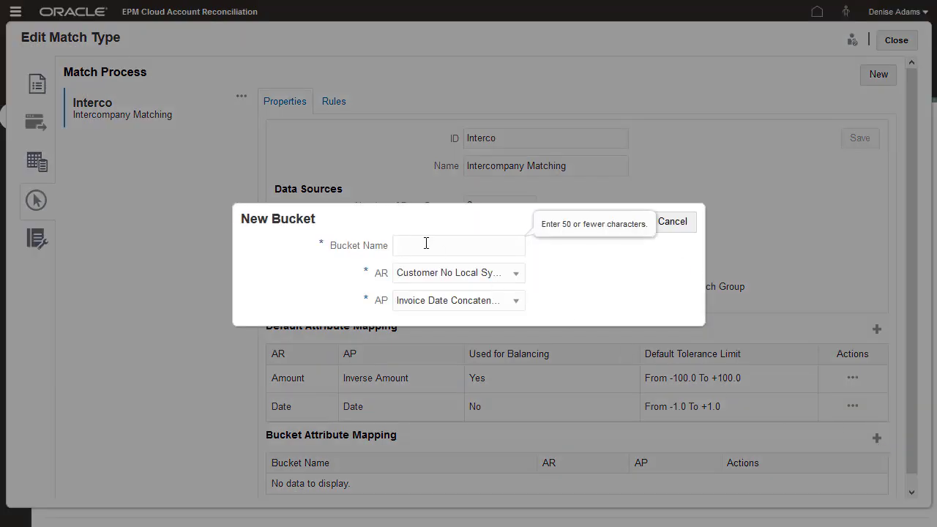
text(Interco - Invoice)
click(516, 273)
click(497, 311)
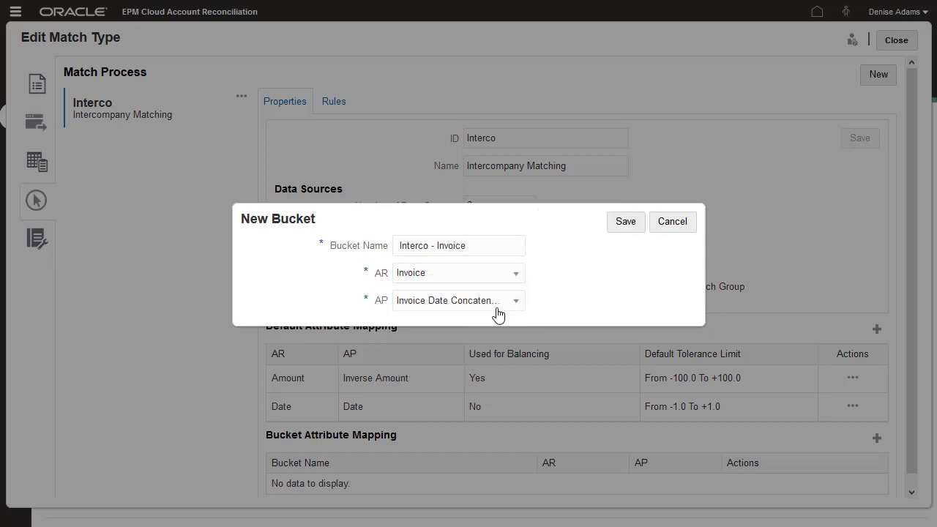
click(516, 301)
click(484, 341)
click(623, 228)
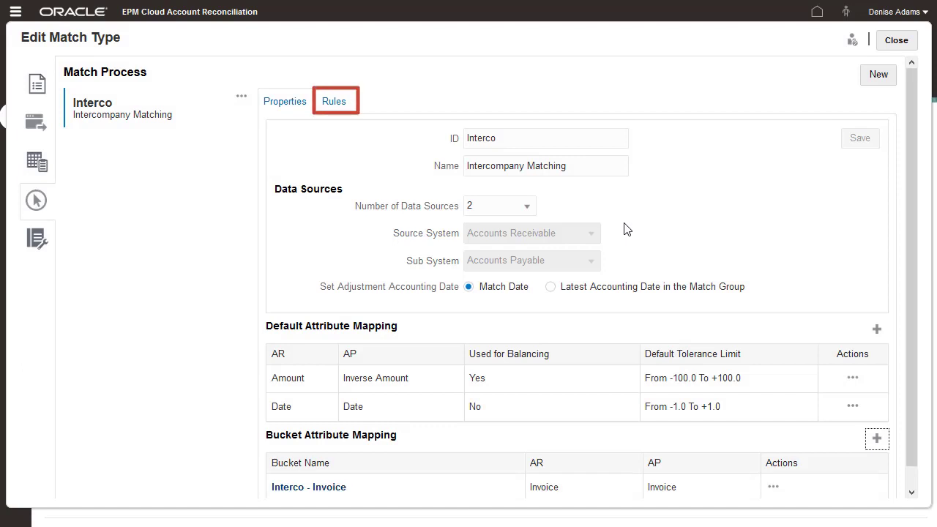
Start an auto-match rule 'Amount 5 Pct', name '5 PCT', description '5 percent on Amount, exact match invoice'
click(335, 105)
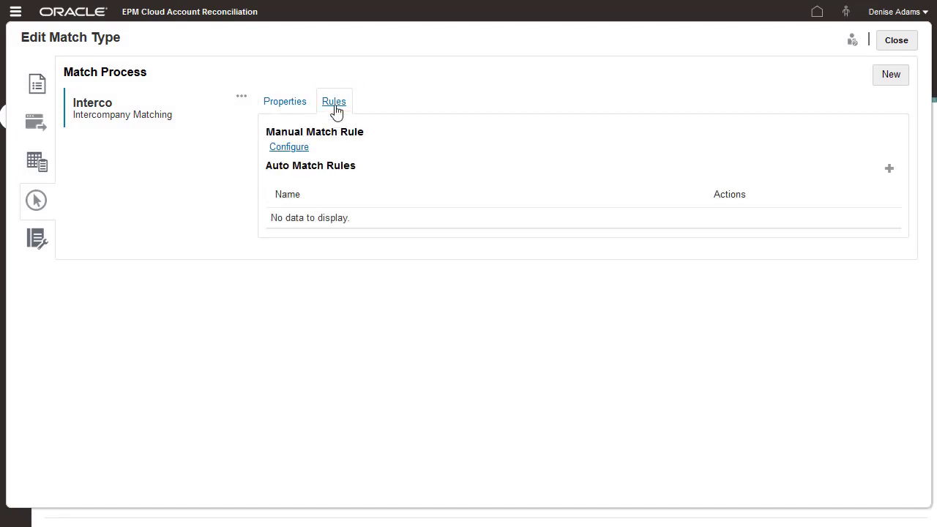
click(888, 171)
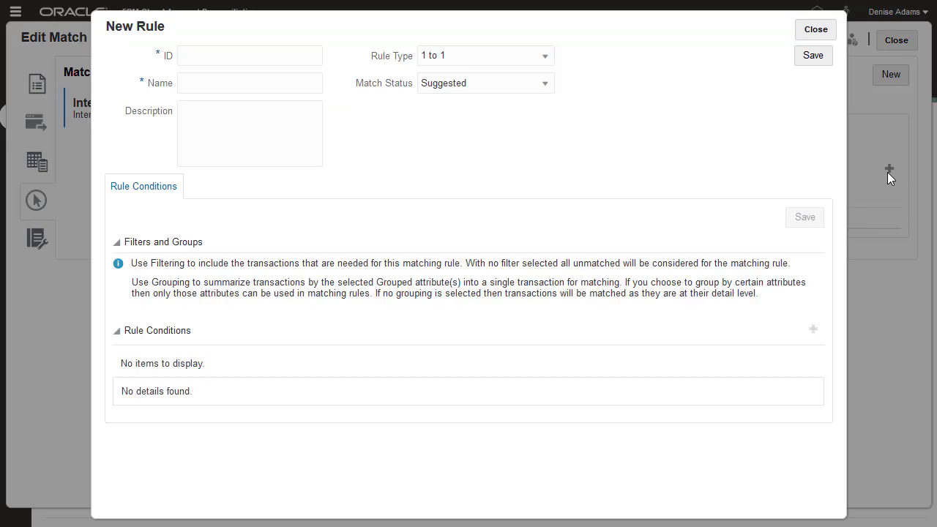
click(266, 58)
text(Amount 5)
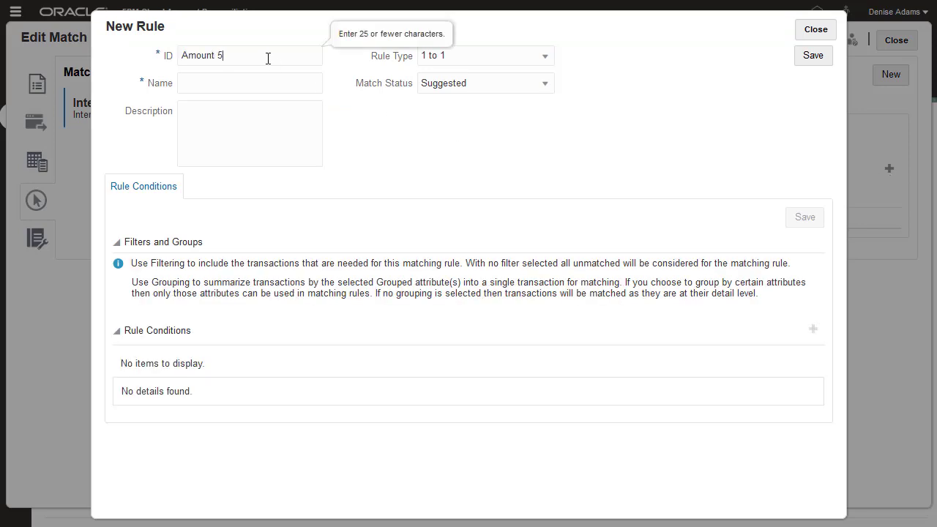
text( Pct)
click(245, 82)
text(5 PCT)
click(237, 115)
text(5 percent on Amount, exact match invoice)
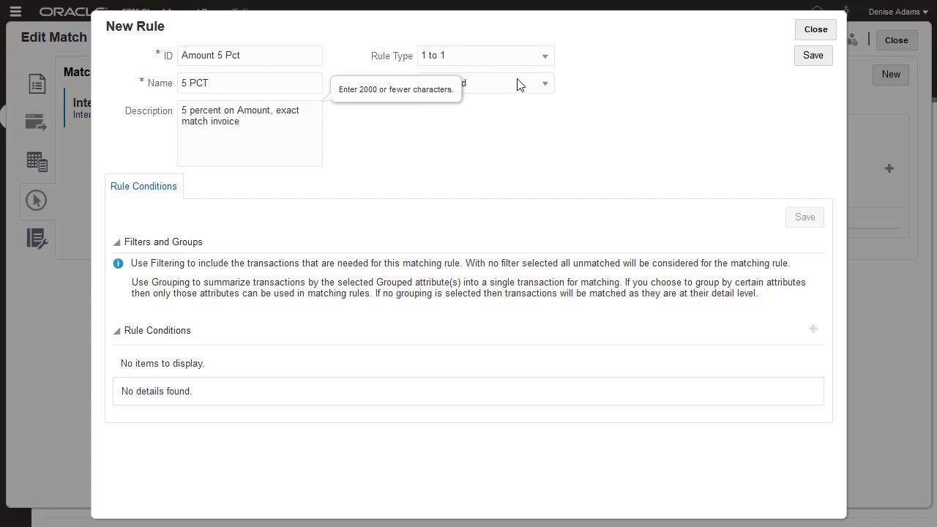
click(544, 57)
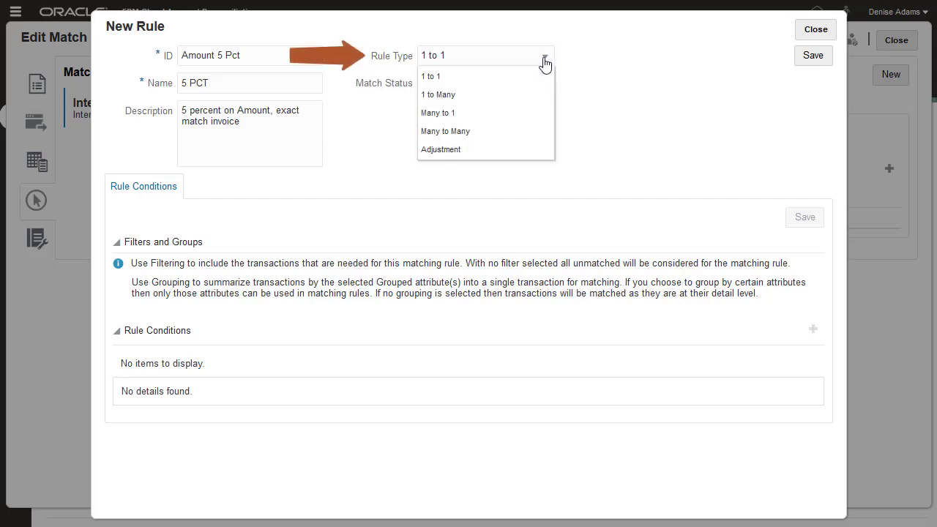
Keep Rule Type 1 to 1 and set Match Status to Suggested (No Ambiguous)
click(544, 58)
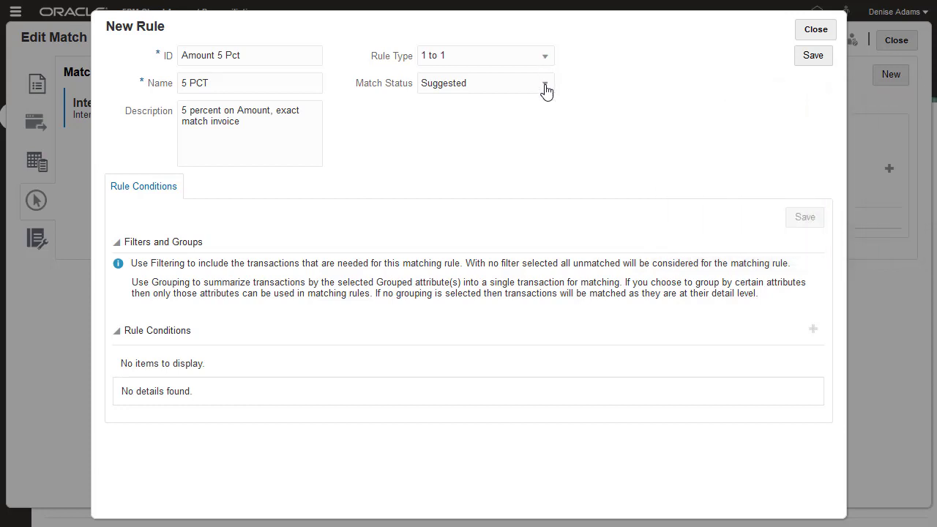
click(545, 88)
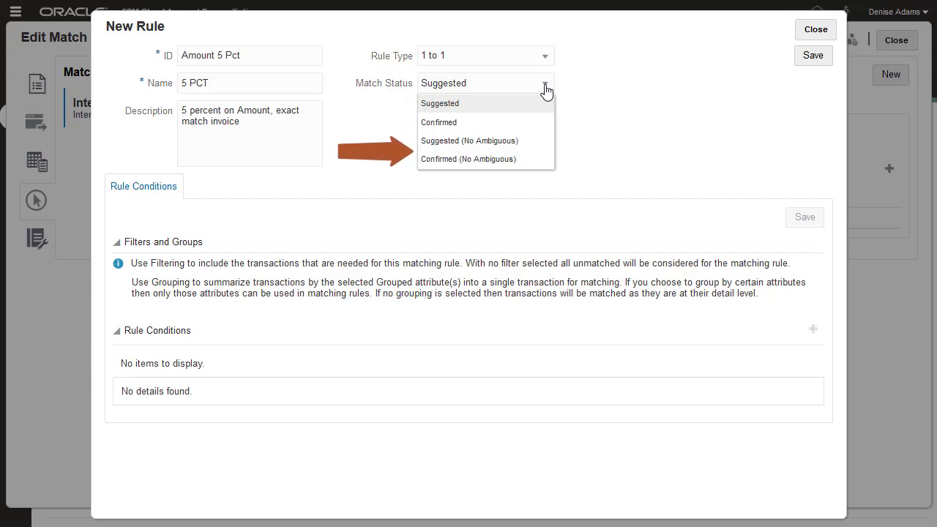
click(525, 142)
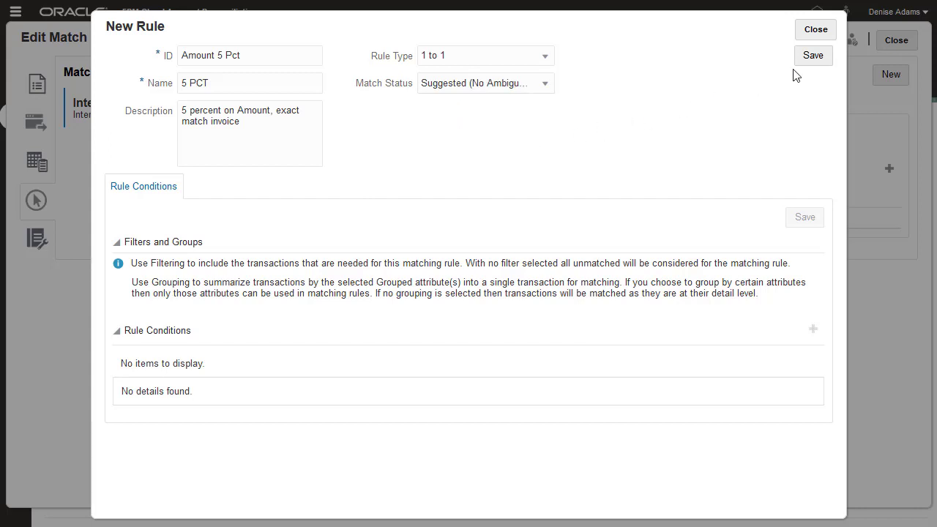
Save the 5 PCT rule, try the 1 to Many rule type, then revert to 1 to 1
click(812, 60)
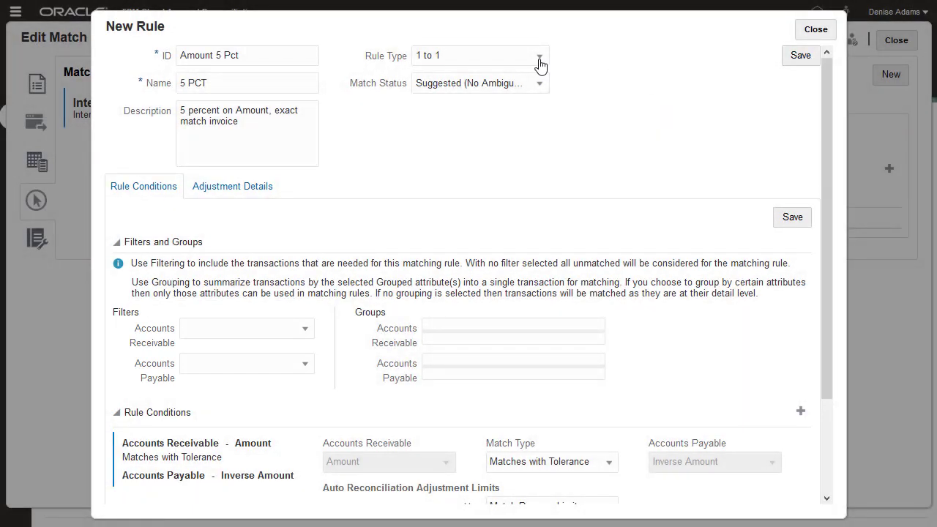
click(539, 61)
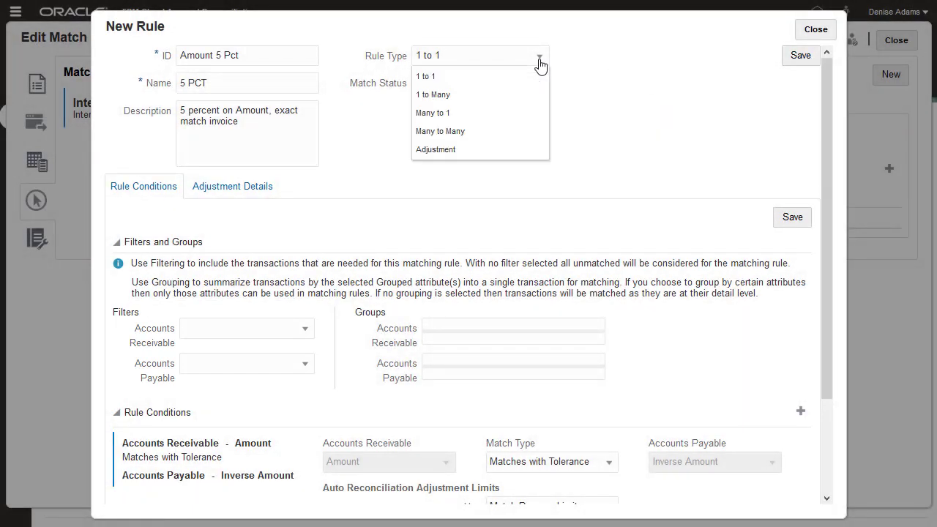
click(523, 94)
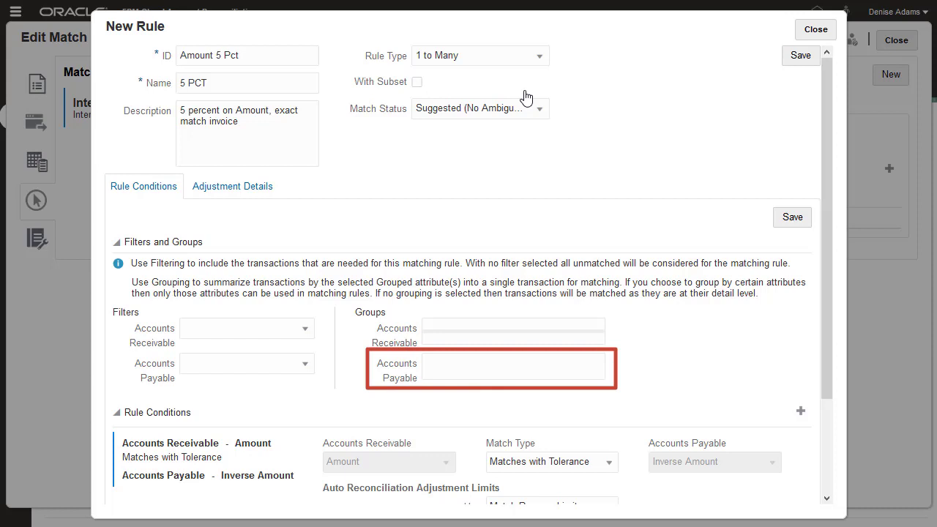
click(536, 368)
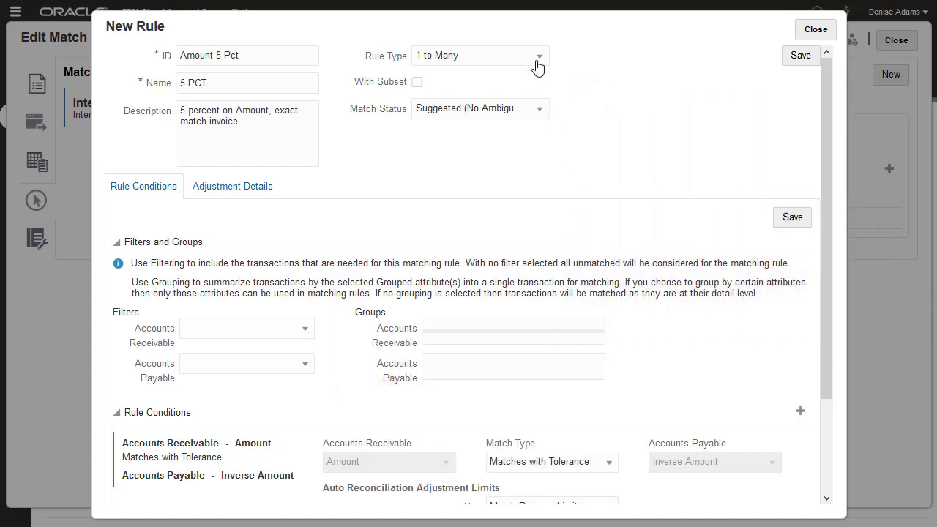
click(537, 59)
click(532, 77)
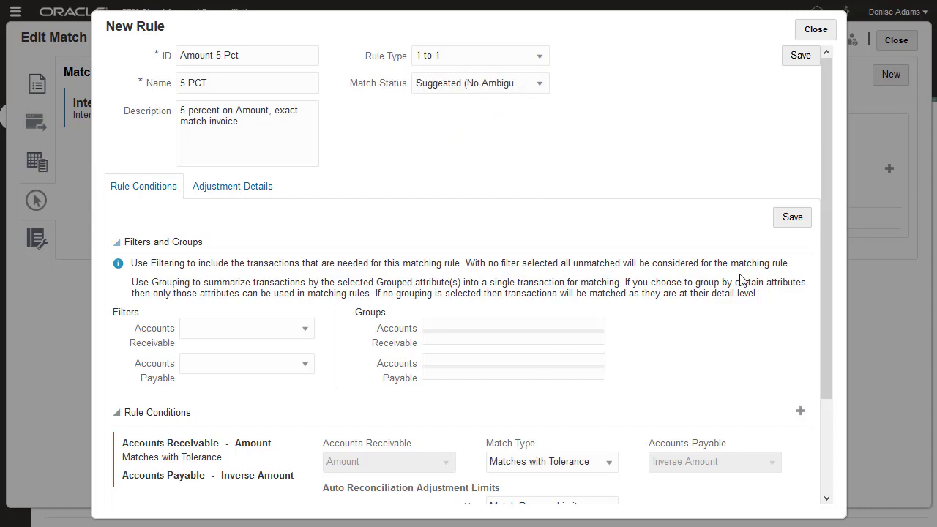
Give the Amount condition custom percentage tolerance limits of 5 to 5
scroll(832, 385, down, 3)
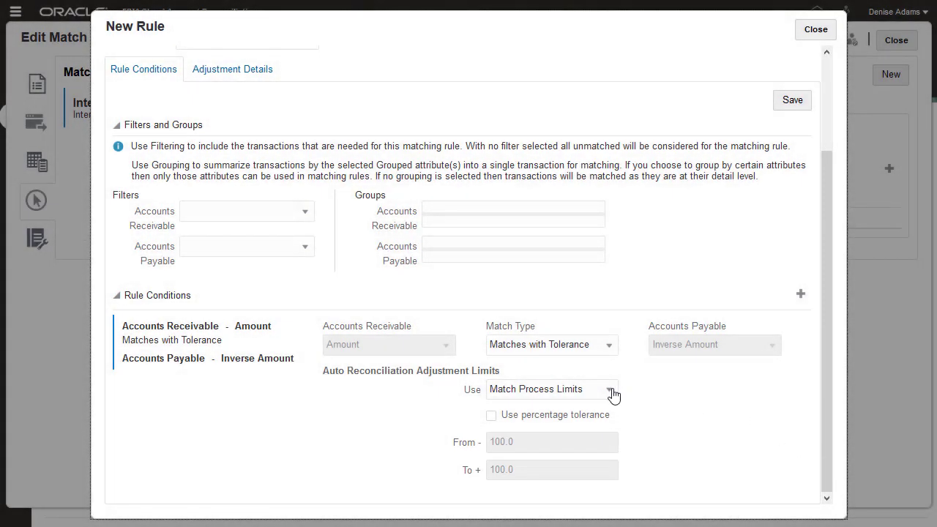
click(611, 390)
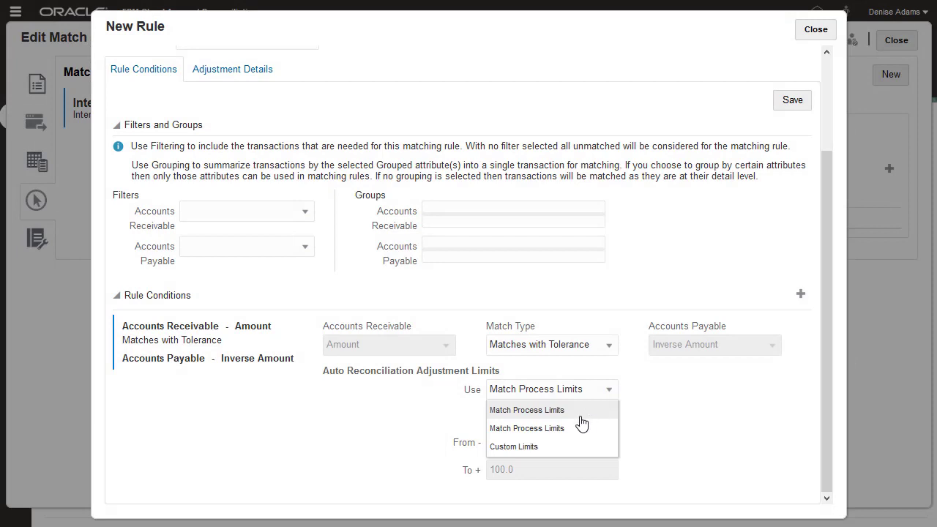
click(534, 447)
click(491, 415)
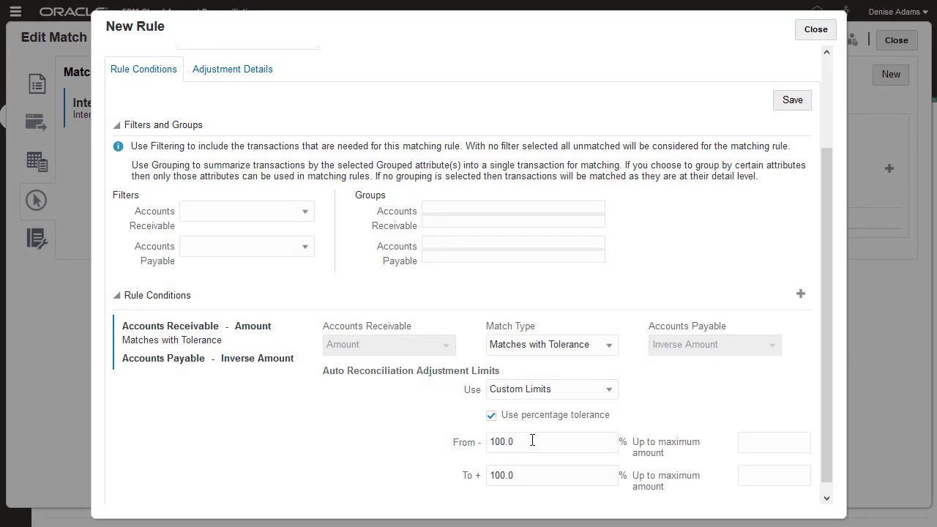
double_click(532, 442)
text(5)
double_click(538, 479)
text(5)
click(791, 100)
Add a rule condition matching AR Invoice to AP Invoice
click(799, 383)
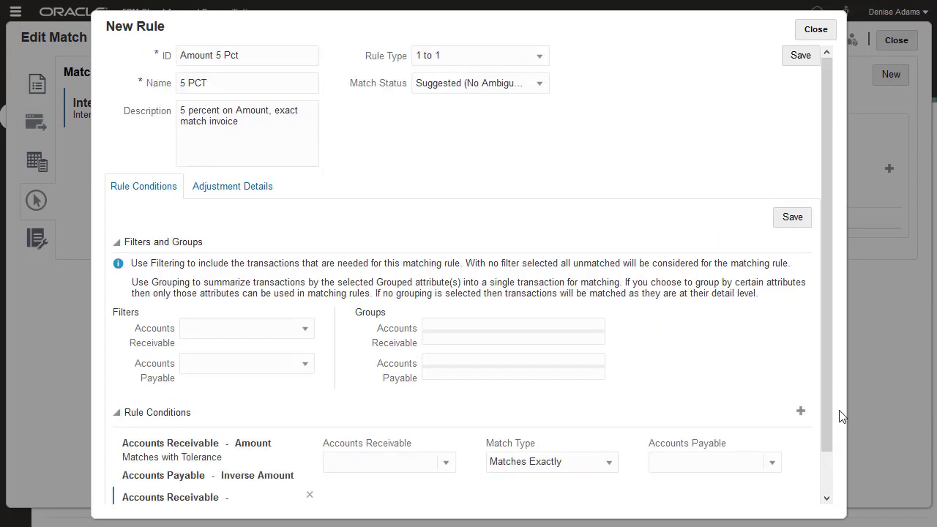
drag(828, 414, 831, 484)
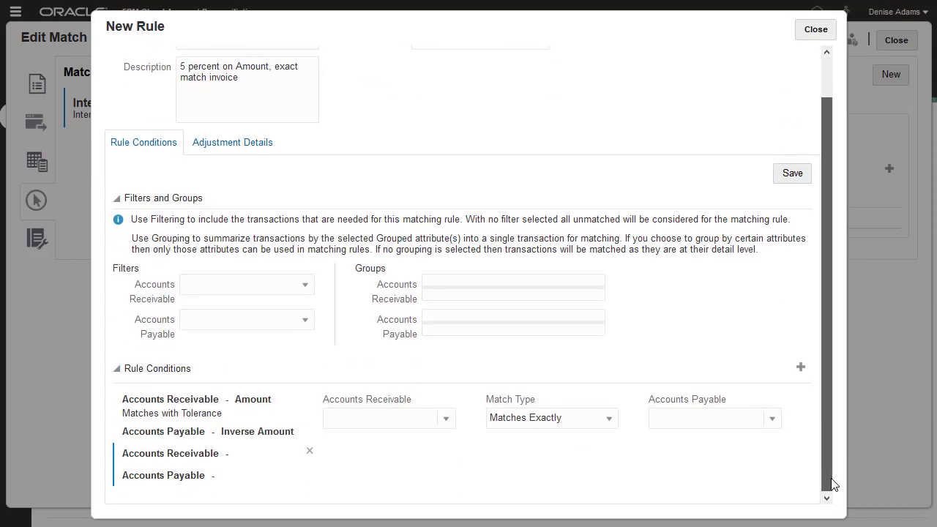
click(445, 419)
scroll(412, 326, down, 1)
click(412, 289)
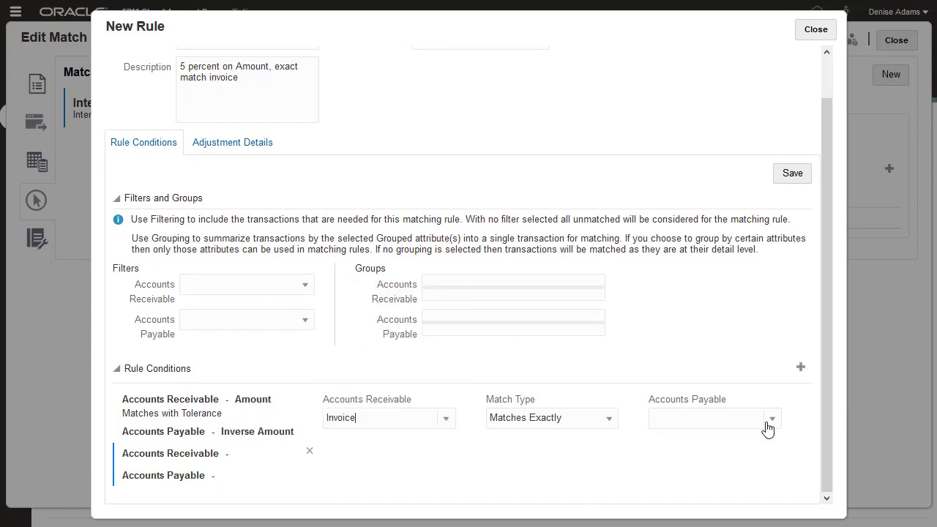
click(771, 418)
scroll(673, 307, down, 1)
click(673, 293)
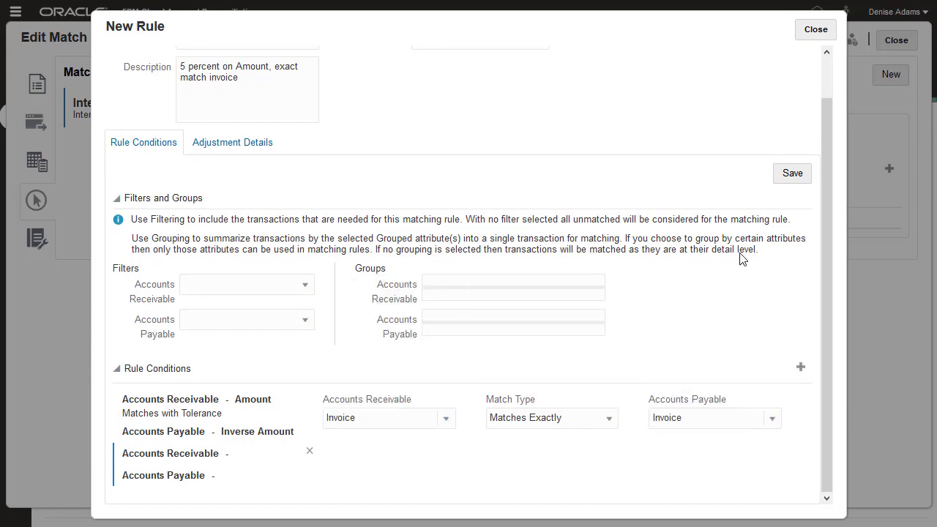
click(794, 174)
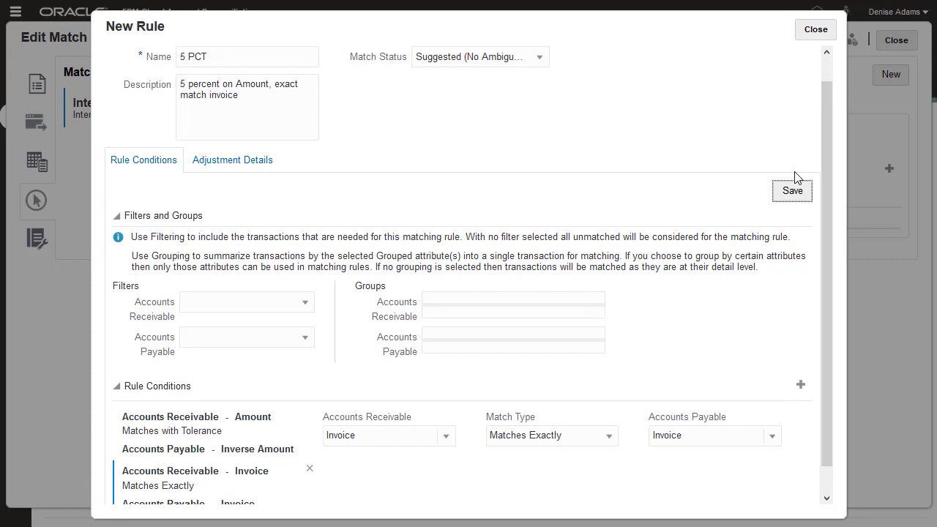
Set adjustment transaction type Invoice Dispute with ID defaulting to Accounts Receivable Invoice
click(252, 161)
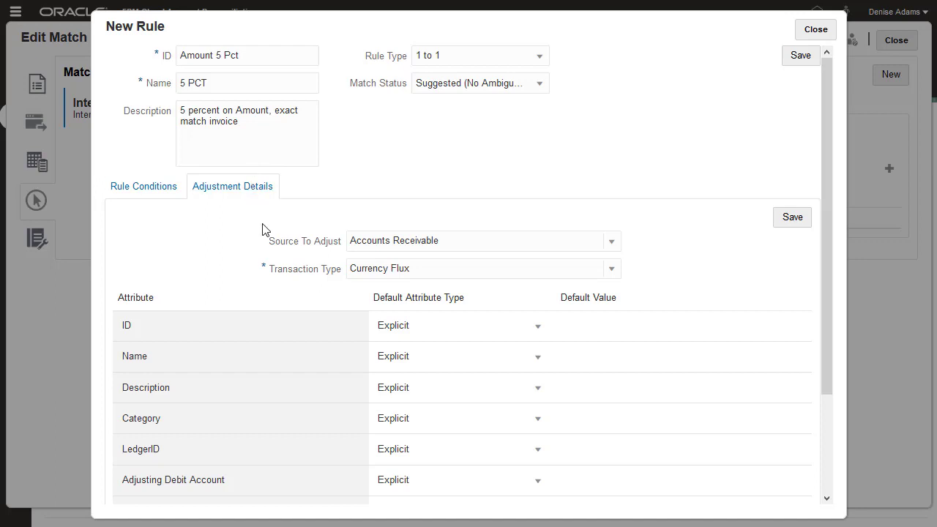
click(611, 269)
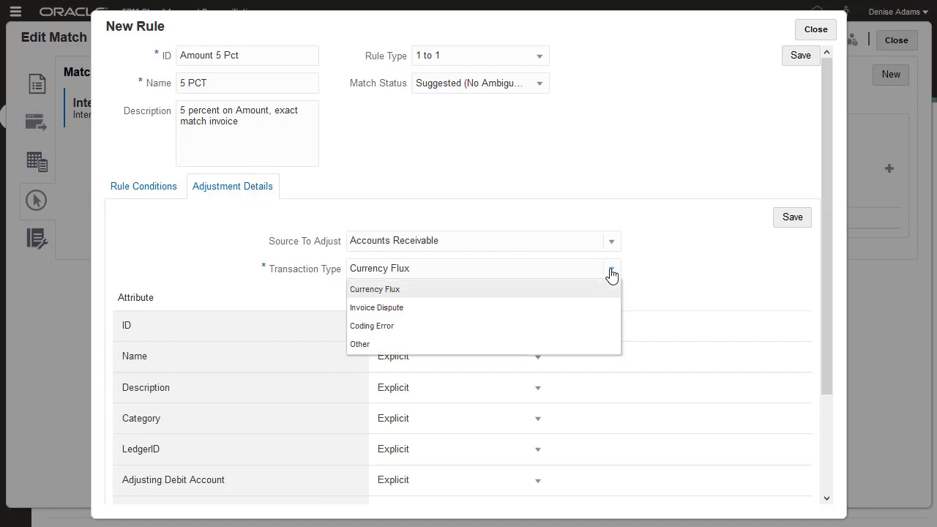
click(596, 322)
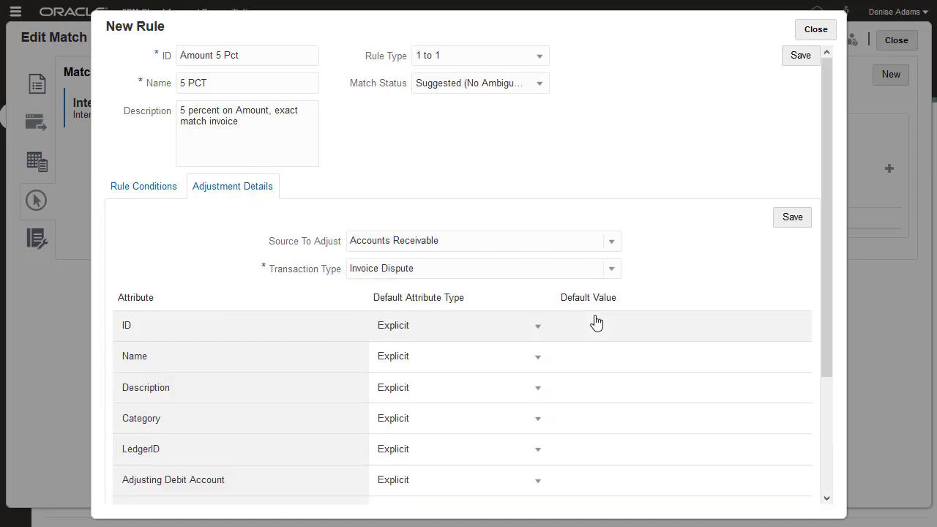
click(538, 326)
click(520, 368)
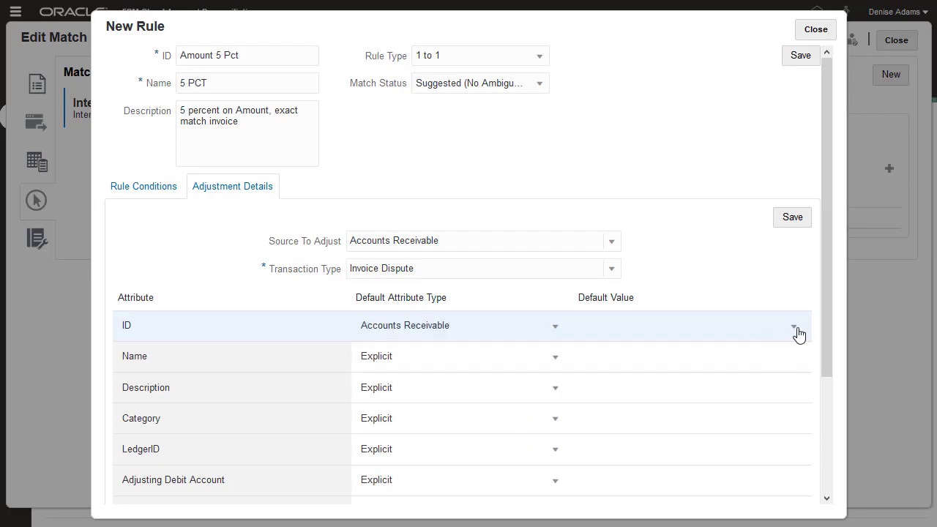
click(795, 329)
click(594, 383)
Default Name to AR Invoice and Description to AR Customer No Local System, then save the rule
click(554, 359)
click(549, 393)
click(793, 358)
click(725, 415)
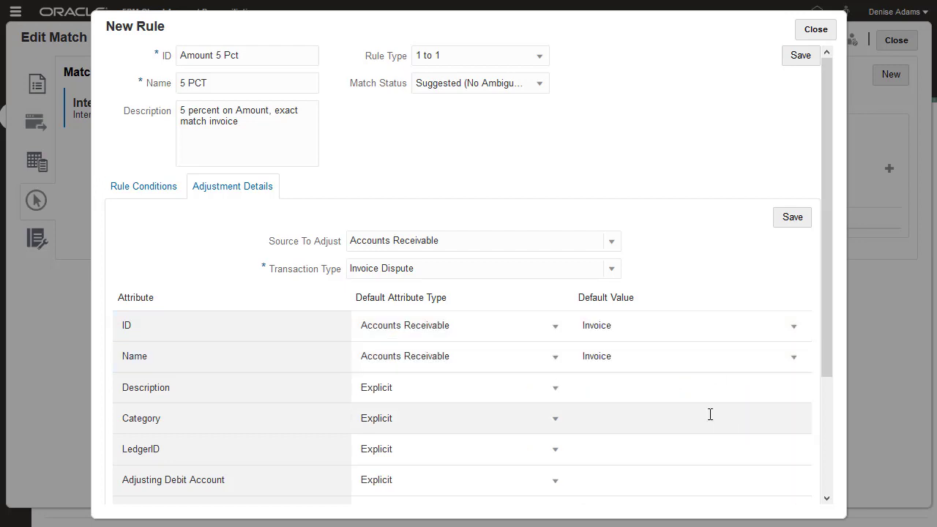
click(556, 388)
click(544, 426)
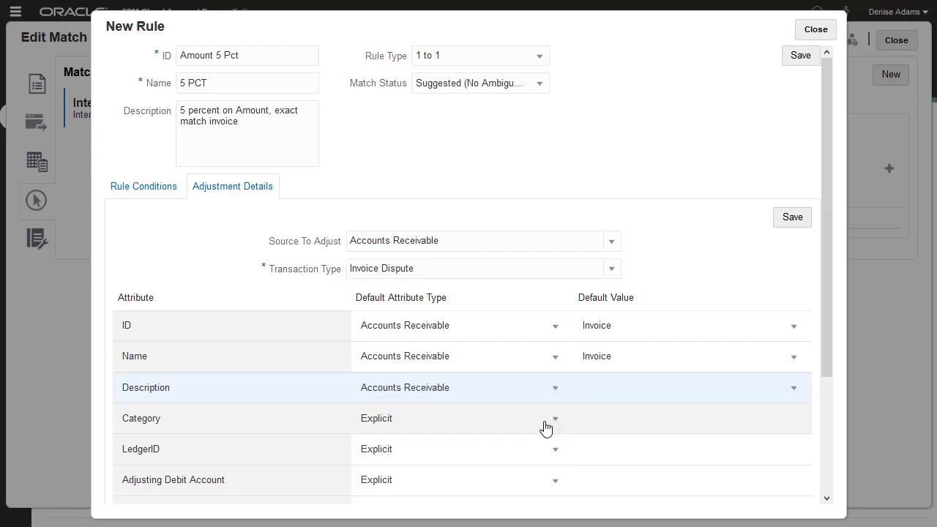
click(794, 393)
click(659, 264)
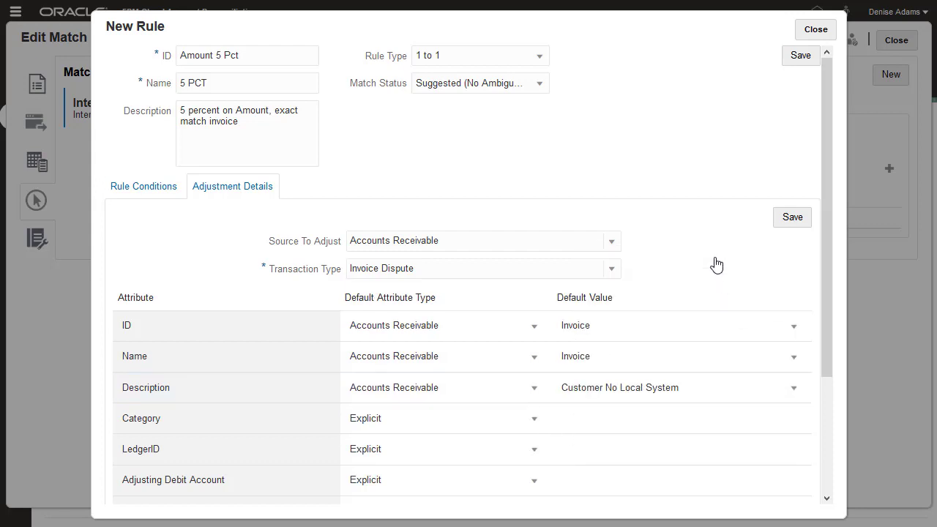
click(794, 220)
click(816, 33)
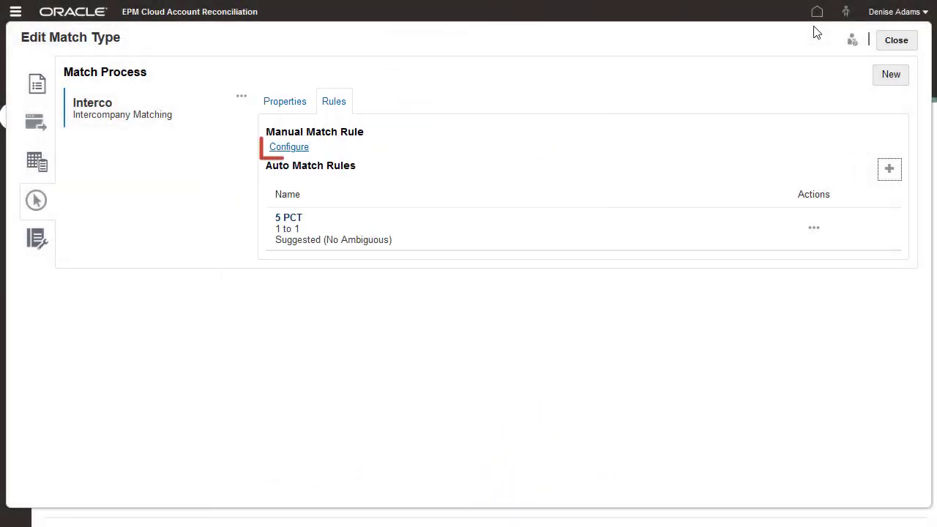
Open the Interco manual match rule, Amount to Inverse Amount with tolerance, for review
click(294, 148)
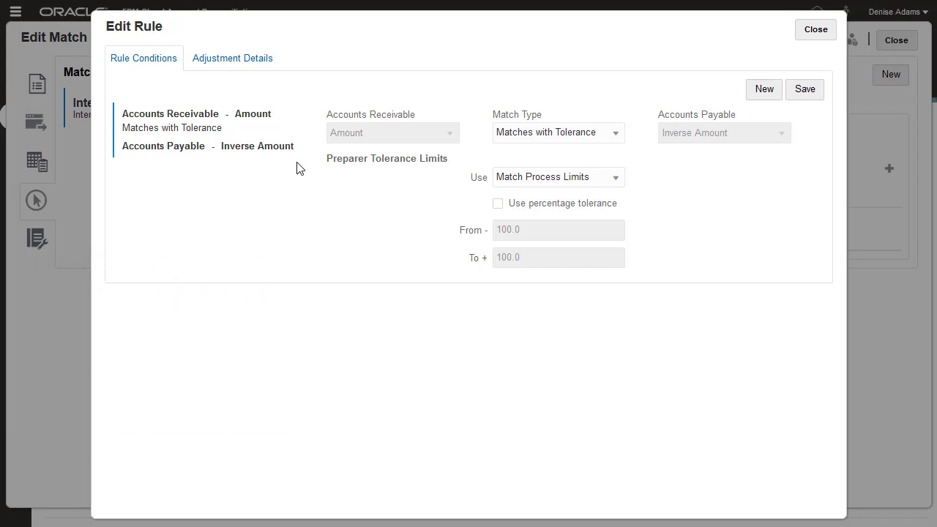
Set the Intercompany match type's status to Approved, save it, and return to Match Types
click(815, 30)
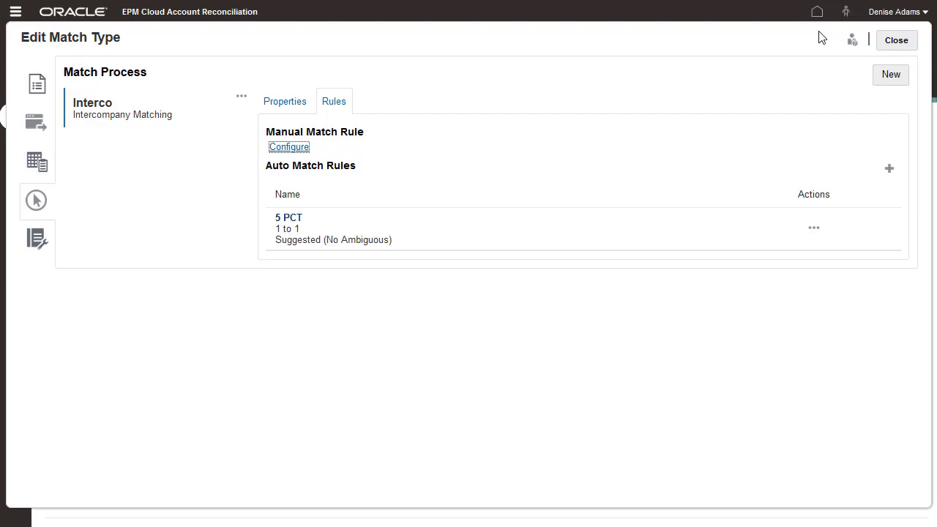
click(36, 84)
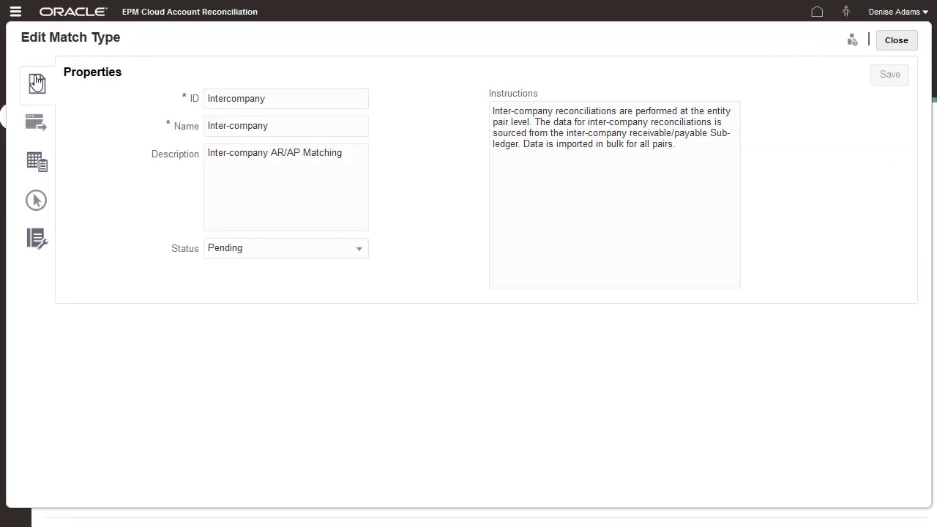
click(359, 252)
click(348, 293)
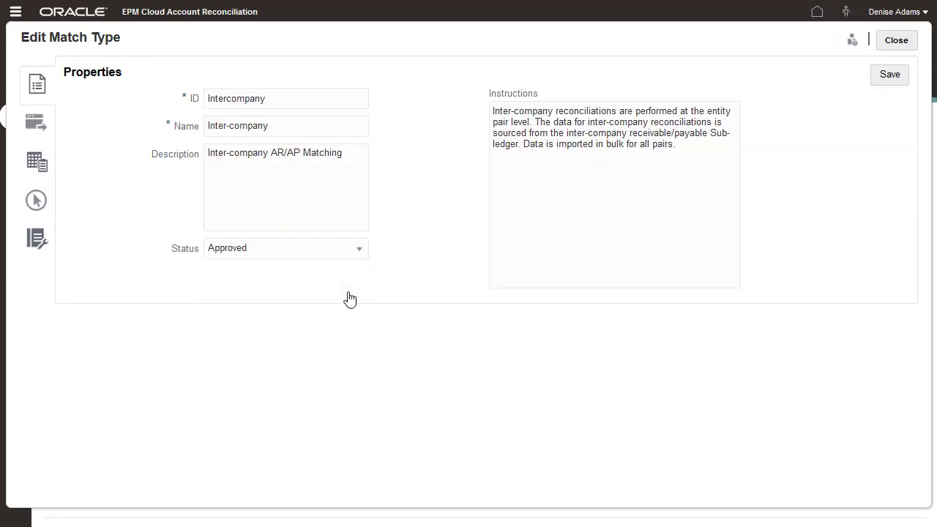
click(890, 76)
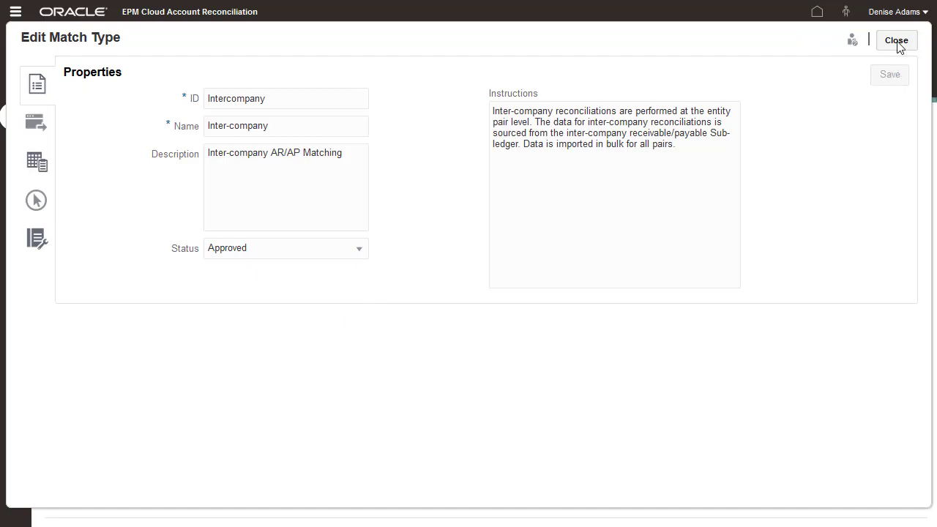
click(896, 41)
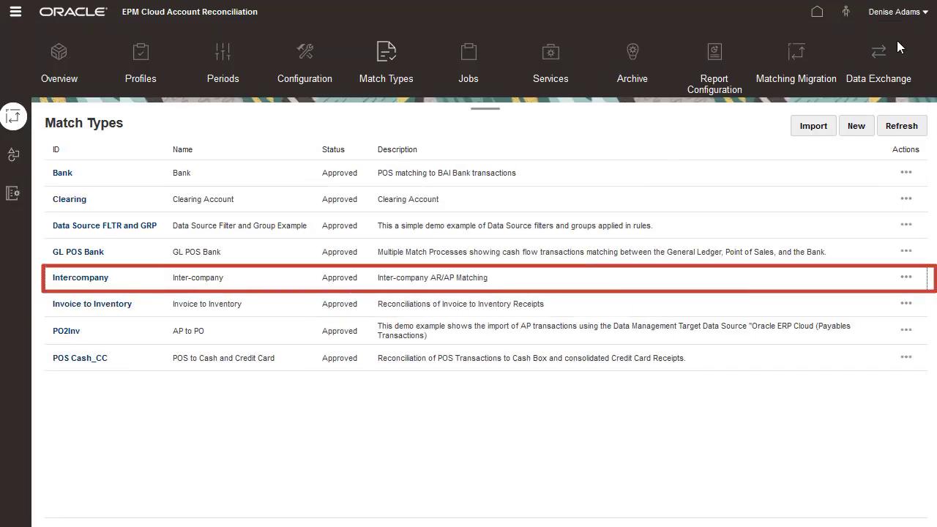